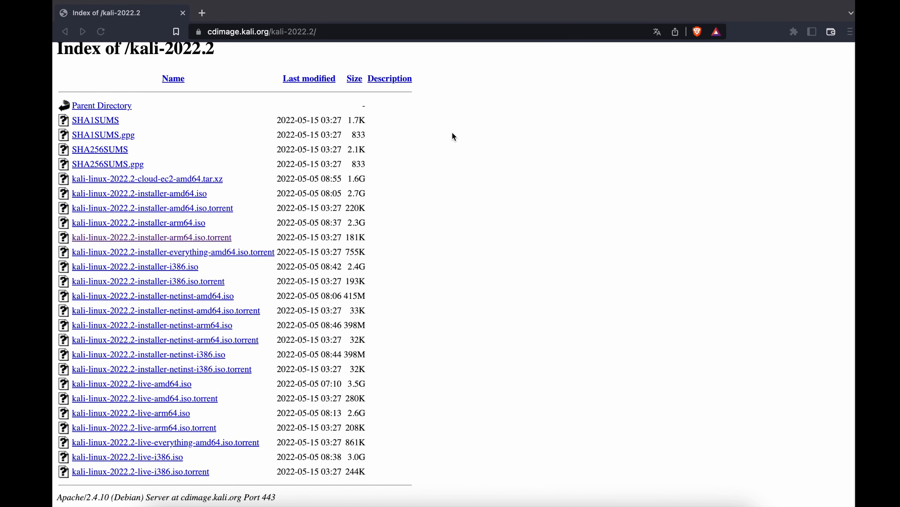
# Reload the cdimage.kali.org/kali-2022.2/ index page and dismiss the translation prompt
pyautogui.click(357, 32)
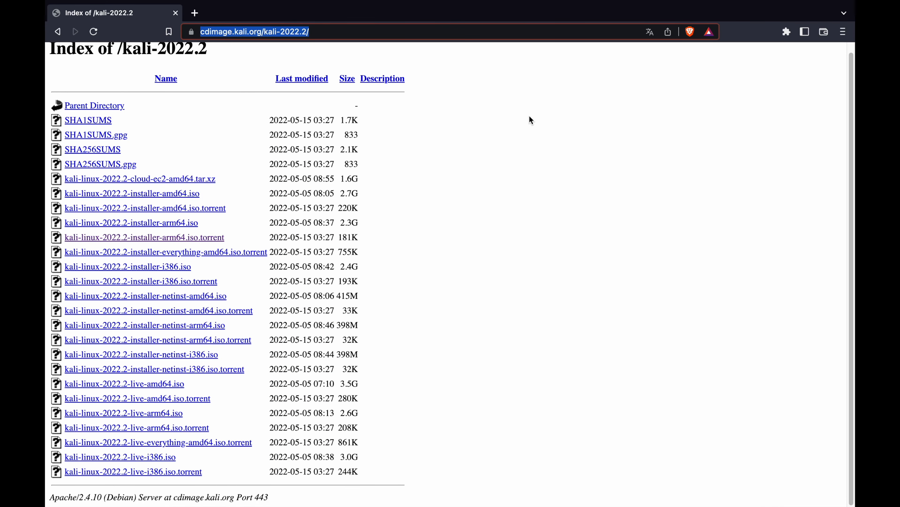
pyautogui.click(538, 131)
pyautogui.click(346, 29)
pyautogui.press('Return')
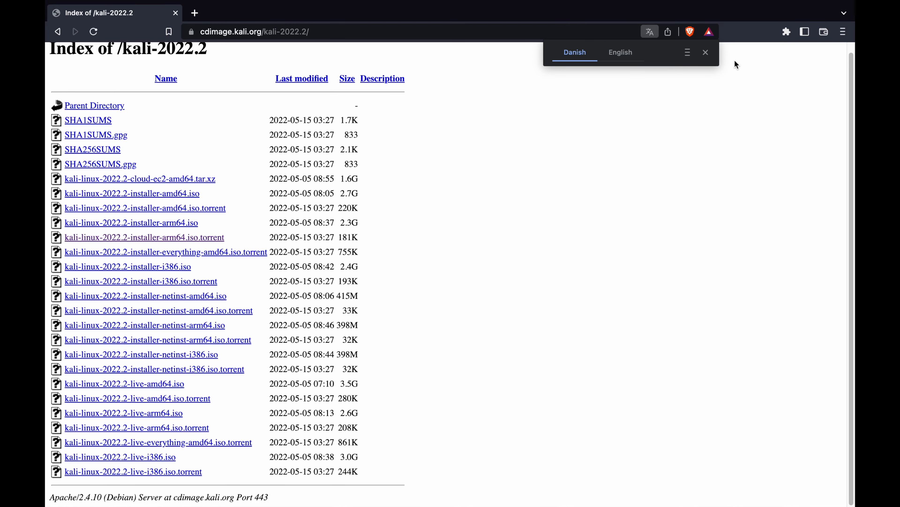
pyautogui.click(707, 53)
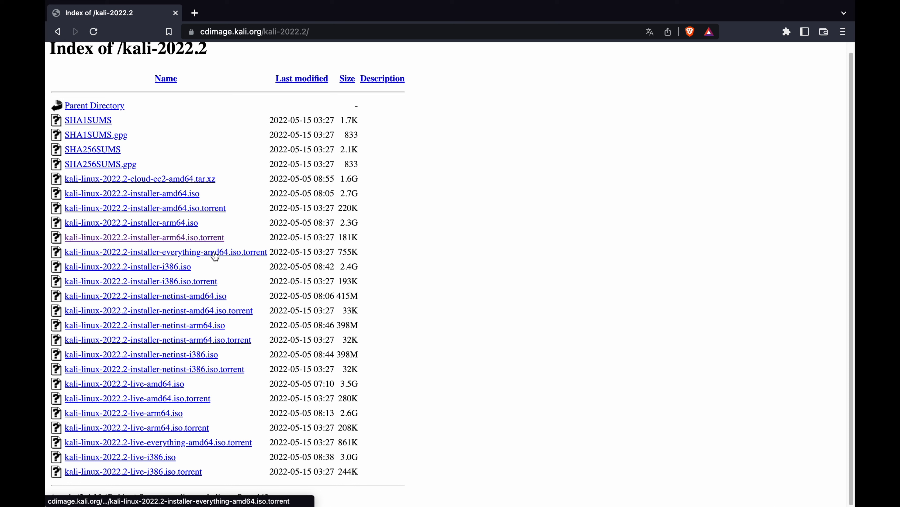
# Switch to the desktop, launch UTM and move its window toward the middle of the screen
pyautogui.hotkey('ctrl', 'Left')
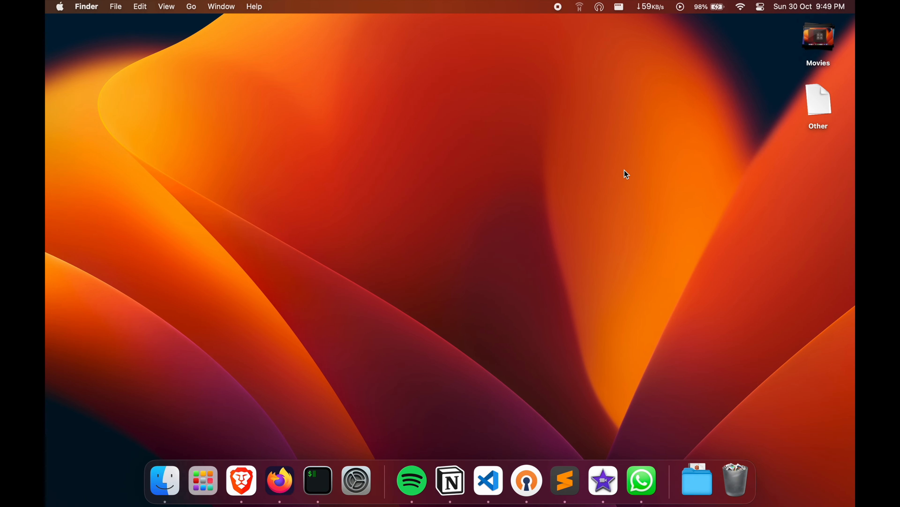
pyautogui.click(829, 100)
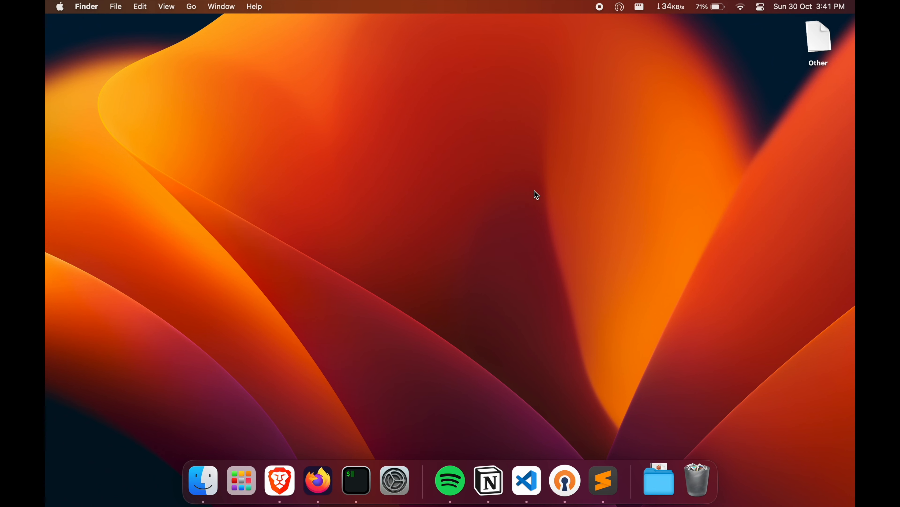
pyautogui.press('super+space')
pyautogui.write('utm')
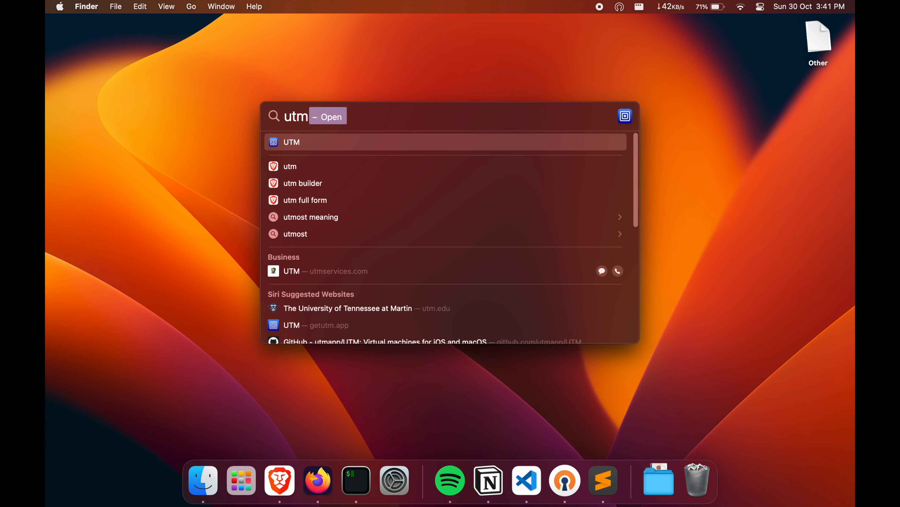
pyautogui.press('Return')
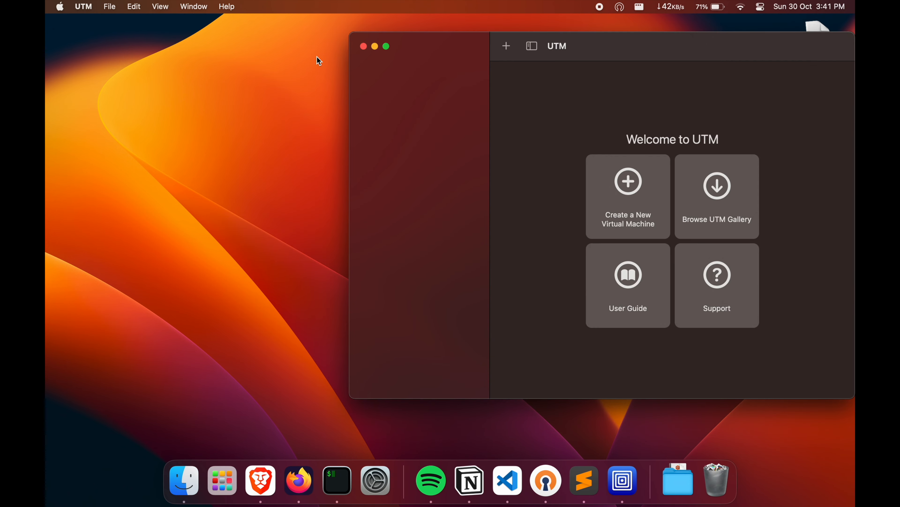
pyautogui.moveTo(638, 44); pyautogui.dragTo(449, 60)
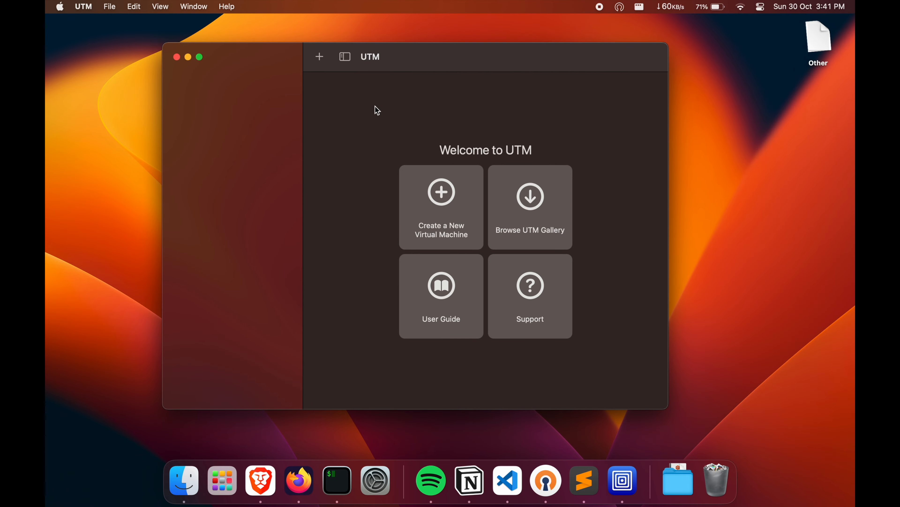
# Create a new virtualized Linux virtual machine with kali-linux-2022.2-installer-arm64.iso from the Desktop as the boot ISO image
pyautogui.click(319, 58)
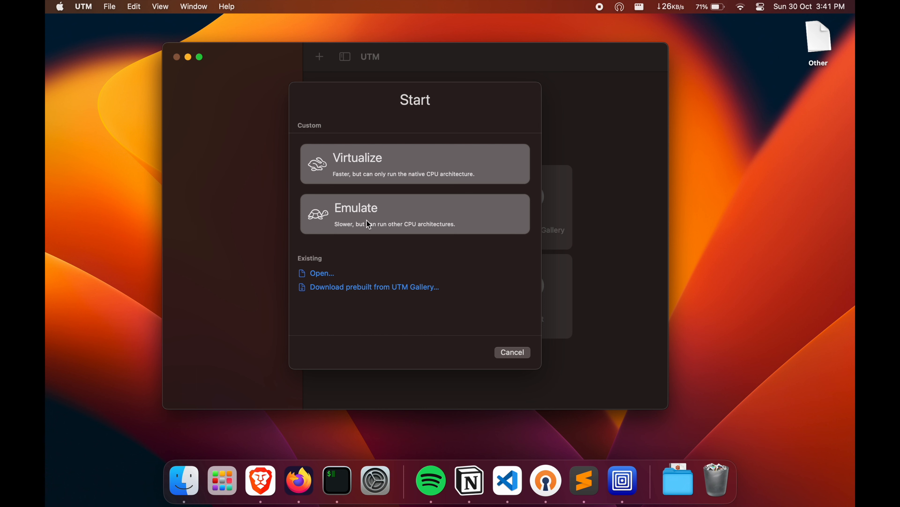
pyautogui.click(368, 165)
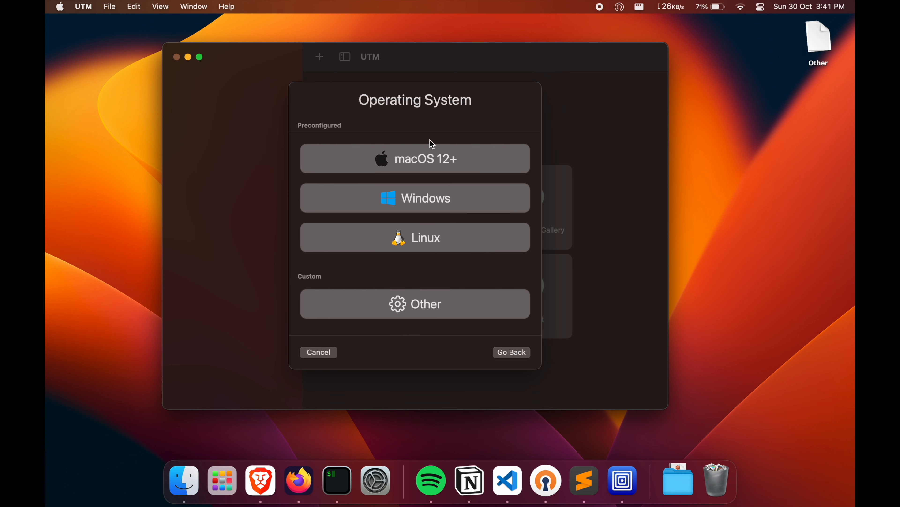
pyautogui.click(435, 240)
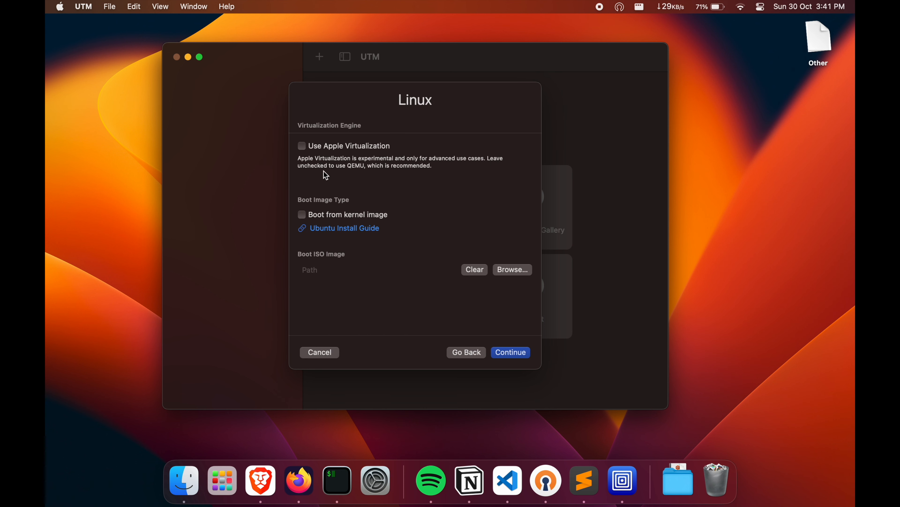
pyautogui.click(517, 270)
pyautogui.click(317, 158)
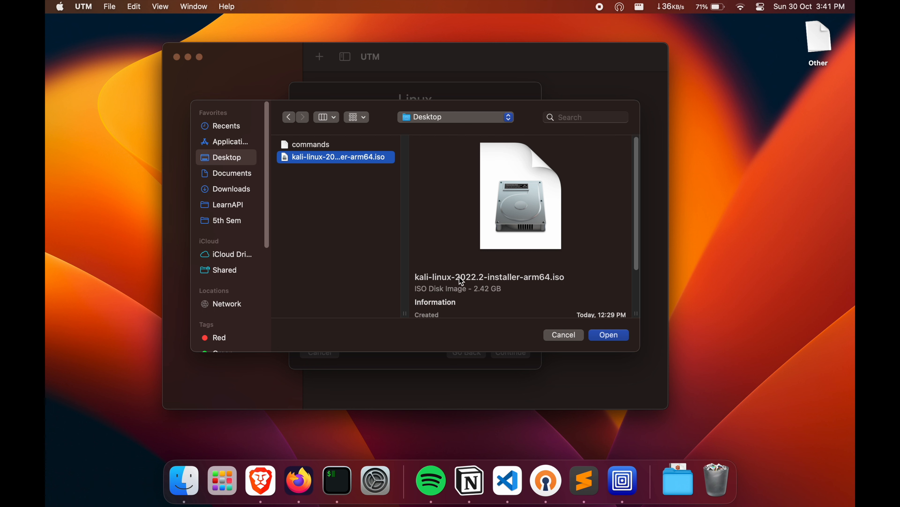
pyautogui.click(598, 338)
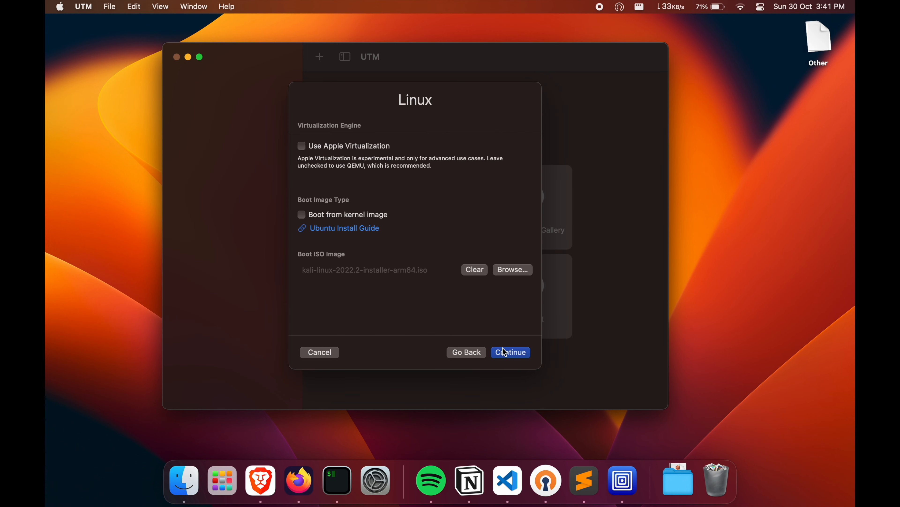
pyautogui.click(506, 352)
# Set the virtual machine's memory to 2048 MB and its storage drive size to 40 GB
pyautogui.click(370, 151)
pyautogui.moveTo(370, 152); pyautogui.dragTo(380, 153)
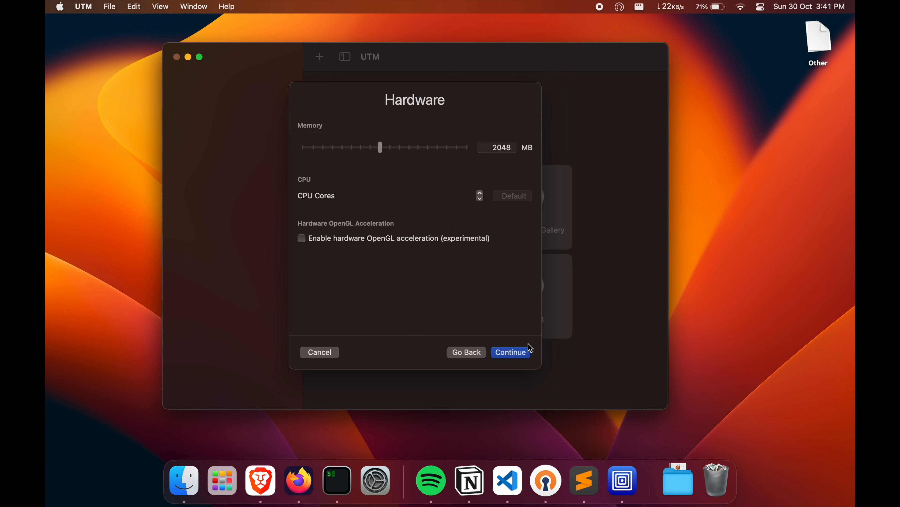
pyautogui.click(527, 351)
pyautogui.click(501, 149)
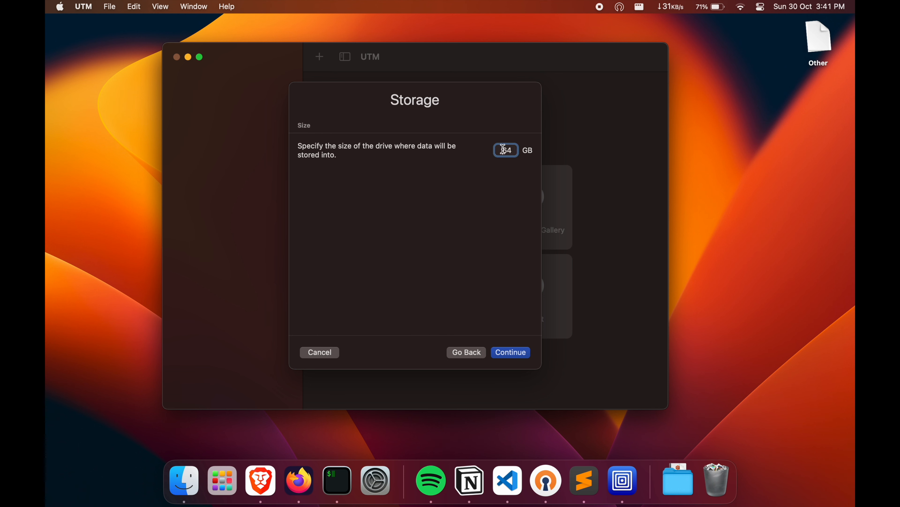
pyautogui.doubleClick(507, 150)
pyautogui.write('40')
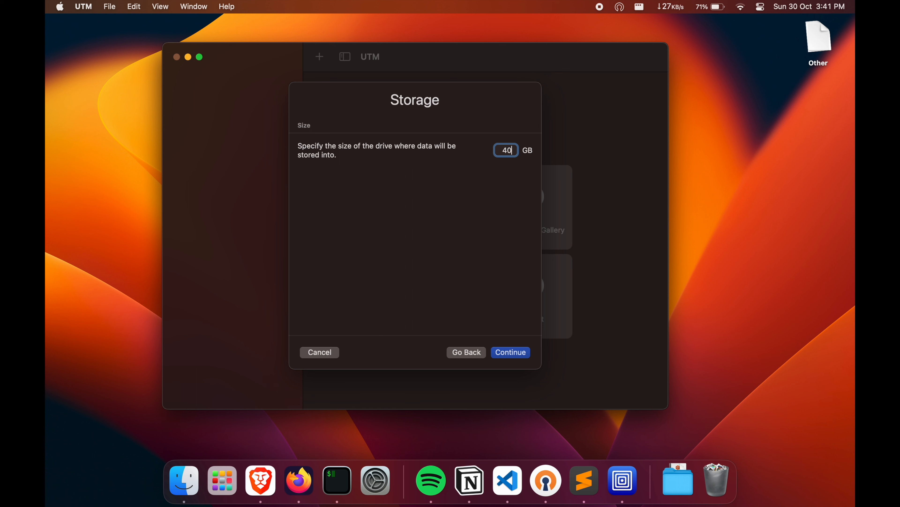
pyautogui.click(498, 355)
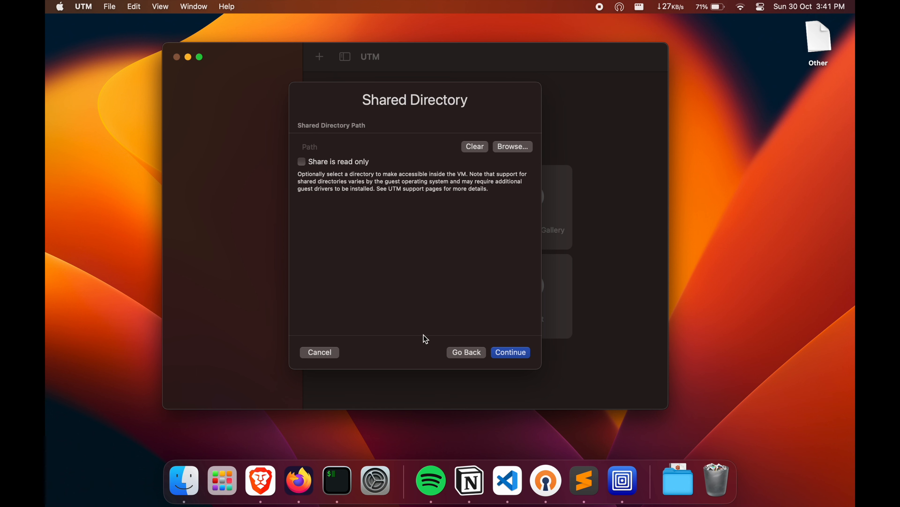
# Leave the shared directory unset, name the virtual machine Kali_arm and save it
pyautogui.click(504, 353)
pyautogui.doubleClick(385, 125)
pyautogui.press('BackSpace')
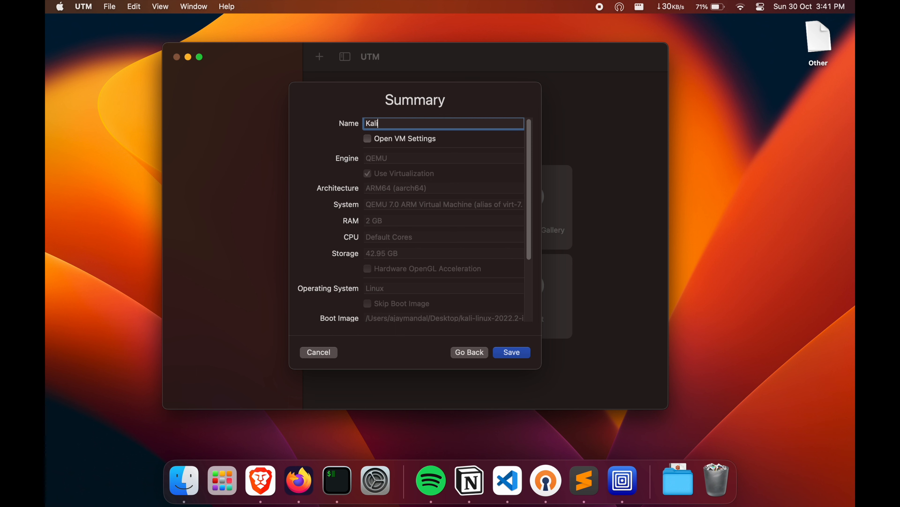
pyautogui.press('BackSpace')
pyautogui.click(512, 357)
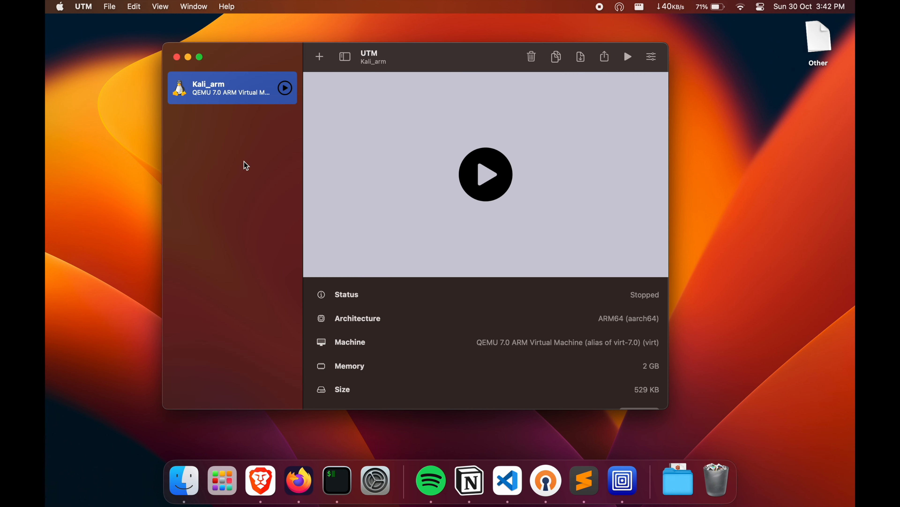
# Change the Kali_arm machine's operating system icon to the Kali dragon logo in its settings
pyautogui.click(653, 59)
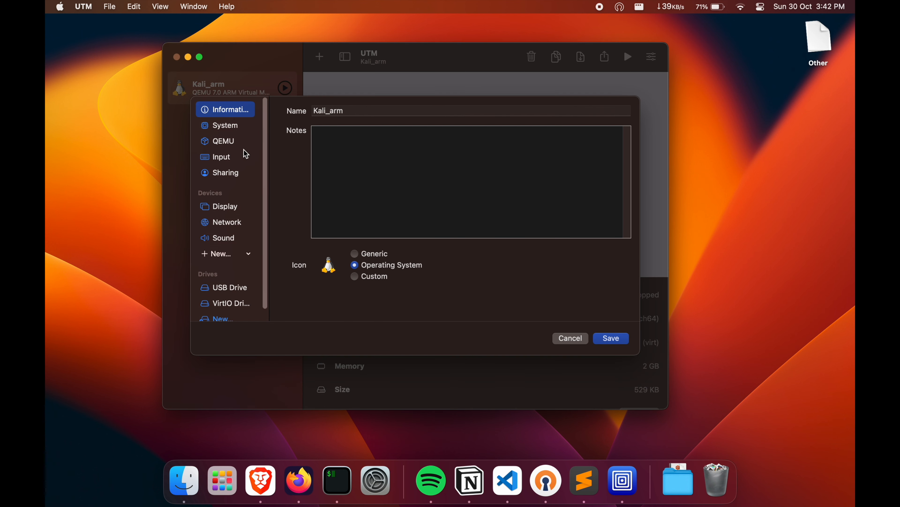
pyautogui.click(329, 265)
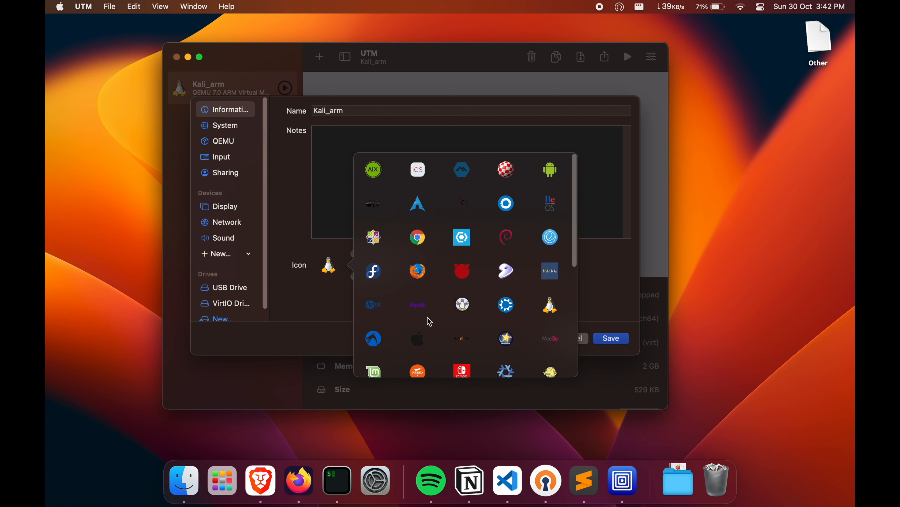
pyautogui.scroll(-5, 427, 316)
pyautogui.scroll(5, 464, 305)
pyautogui.click(469, 202)
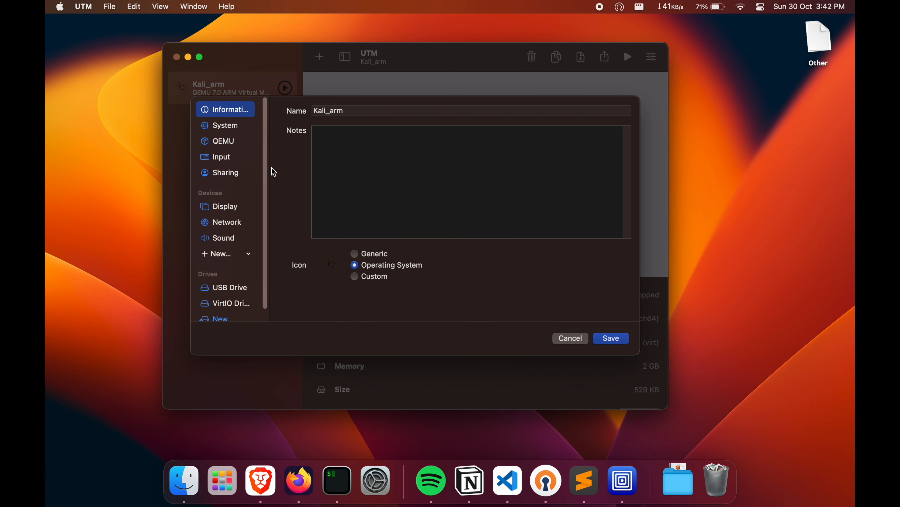
# Review the System, QEMU, Input, Sharing, Network, Display and Sound settings, and save the machine's configuration
pyautogui.click(236, 127)
pyautogui.click(234, 142)
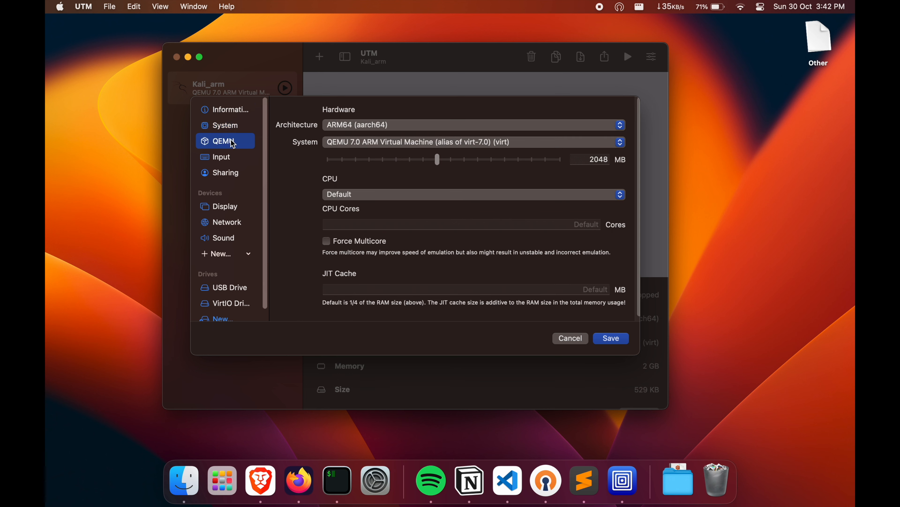
pyautogui.click(238, 156)
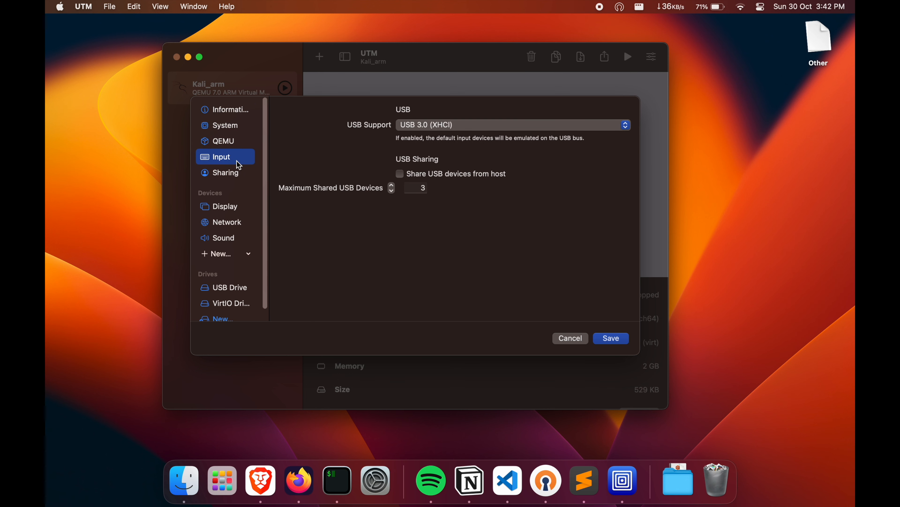
pyautogui.click(240, 174)
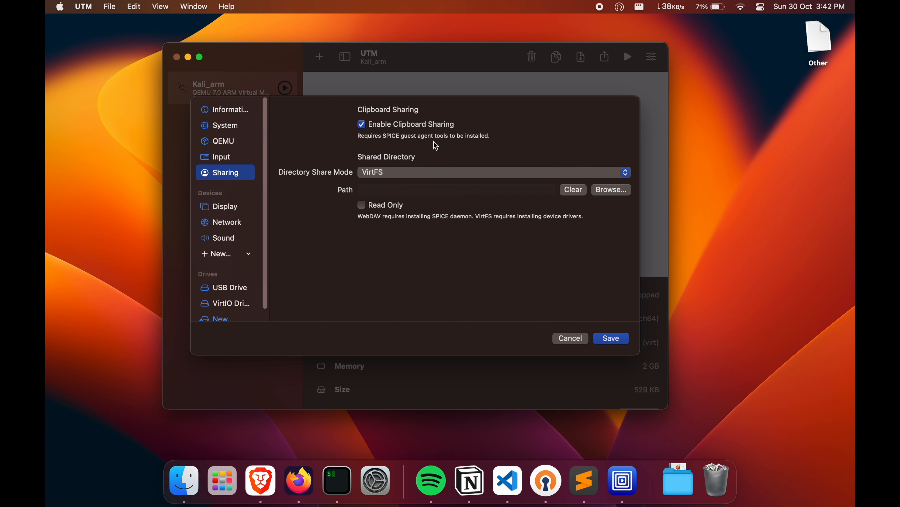
pyautogui.click(224, 219)
pyautogui.click(229, 208)
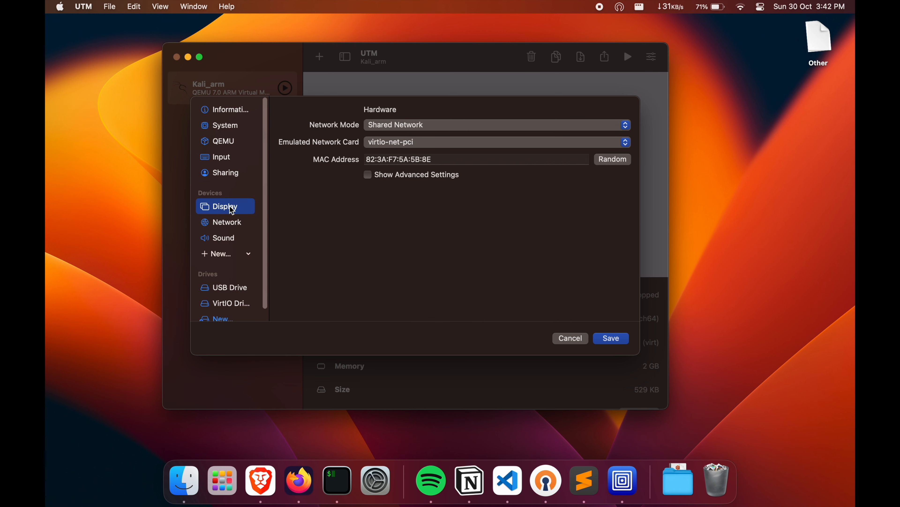
pyautogui.click(227, 238)
pyautogui.click(610, 342)
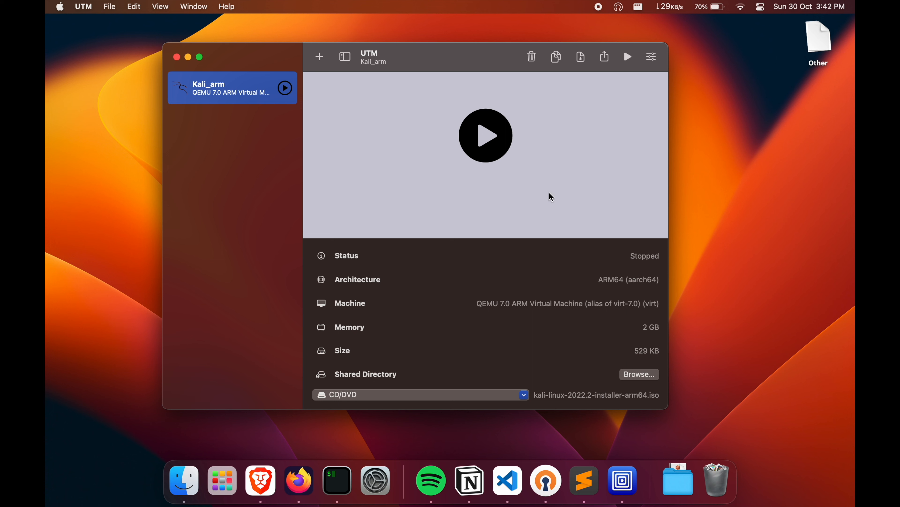
# Start the Kali_arm virtual machine and boot the text-mode Install entry from the GRUB menu
pyautogui.click(487, 144)
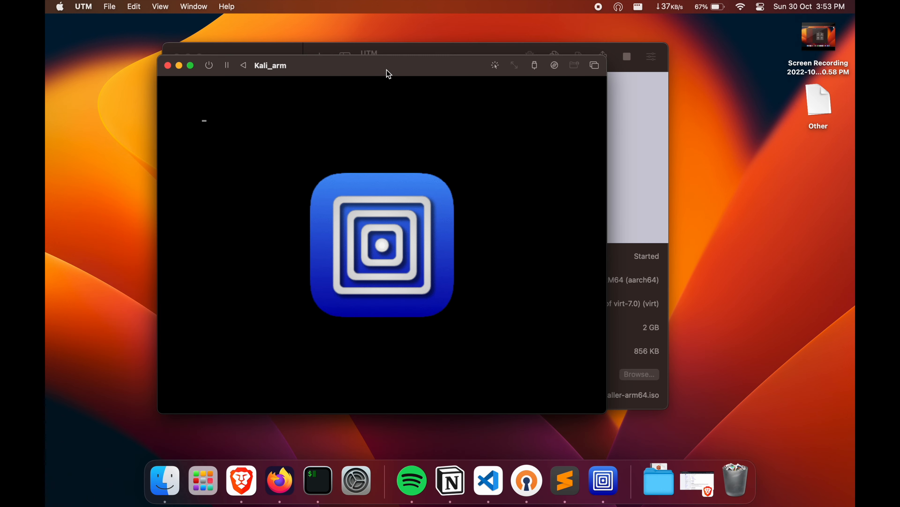
pyautogui.moveTo(387, 72); pyautogui.dragTo(382, 54)
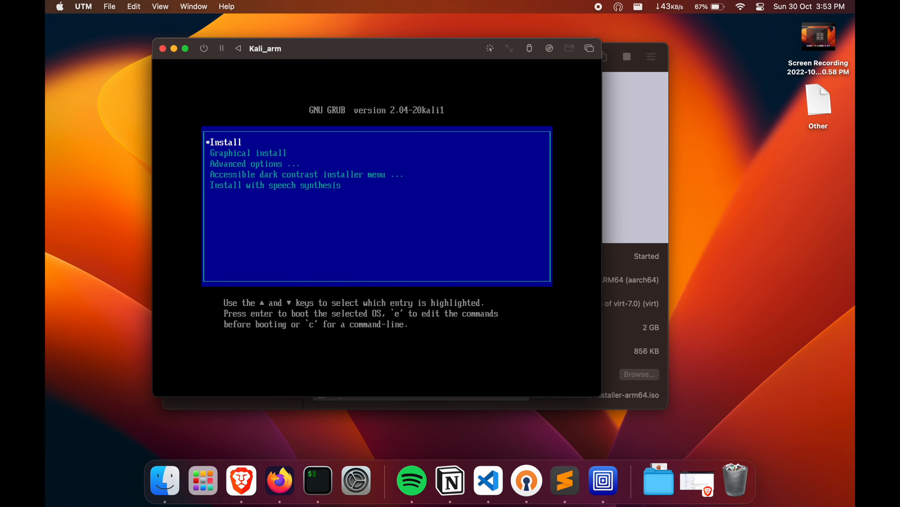
pyautogui.press('Return')
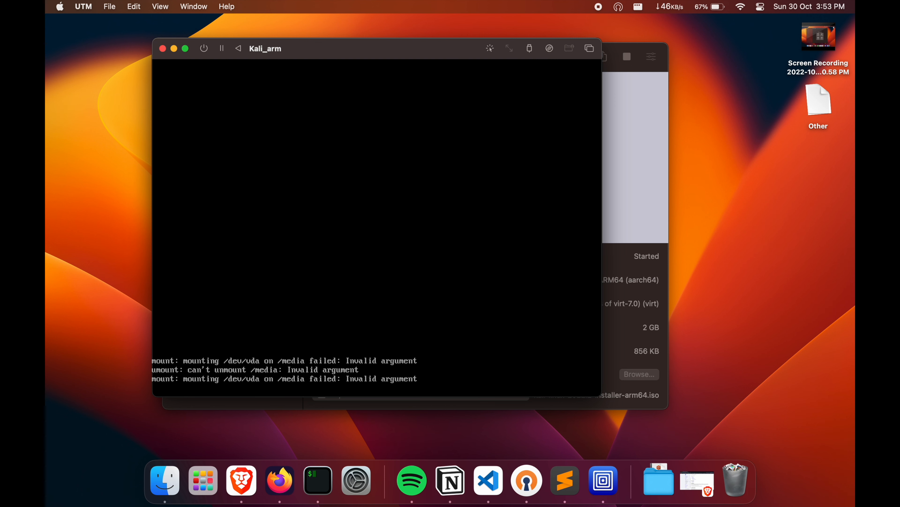
pyautogui.moveTo(332, 54); pyautogui.dragTo(311, 43)
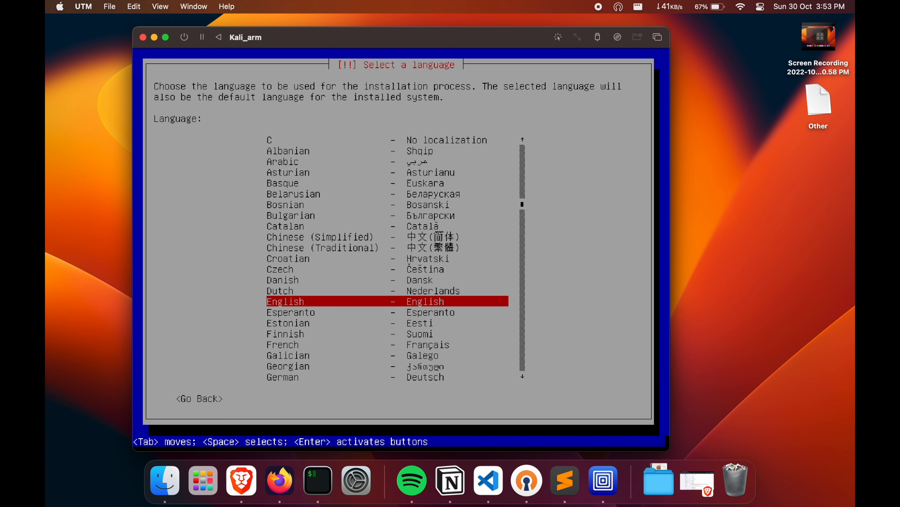
# Configure the installer with English as the language, a country from the location list and the American English keymap
pyautogui.press('Return')
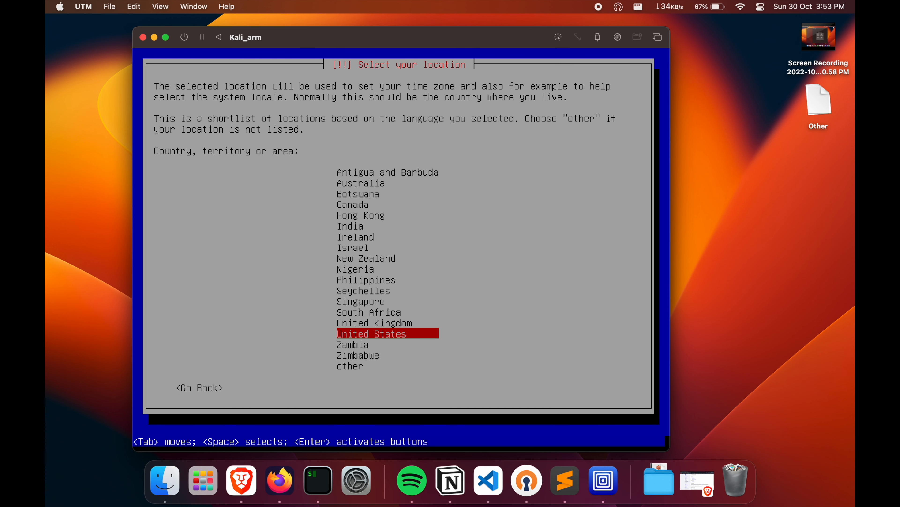
pyautogui.press('Up')
pyautogui.press('Up')
pyautogui.press('Up')
pyautogui.press('Up')
pyautogui.press('Up')
pyautogui.press('Up')
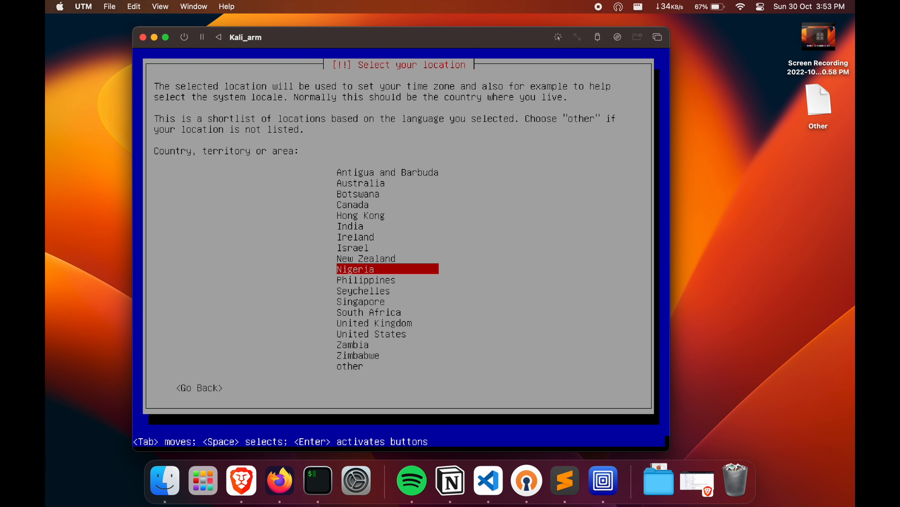
pyautogui.press('Up')
pyautogui.press('Up')
pyautogui.press('Up')
pyautogui.press('Return')
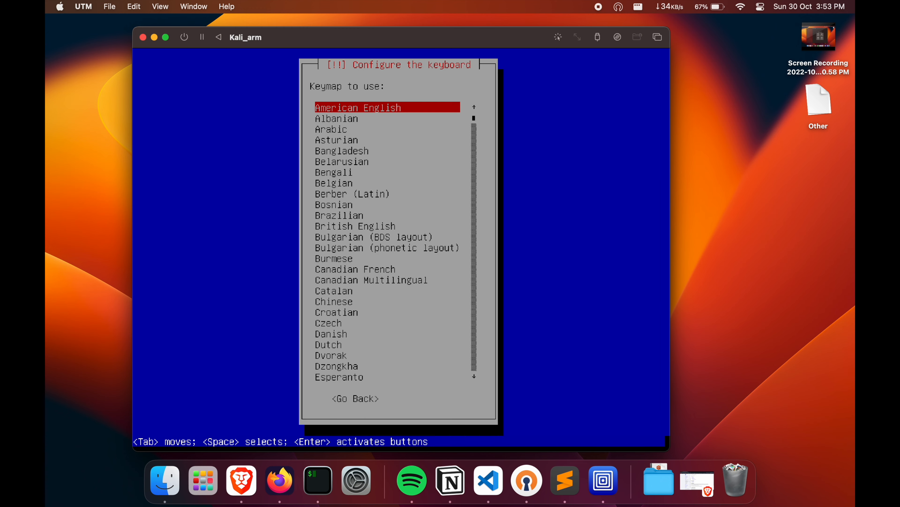
pyautogui.press('Return')
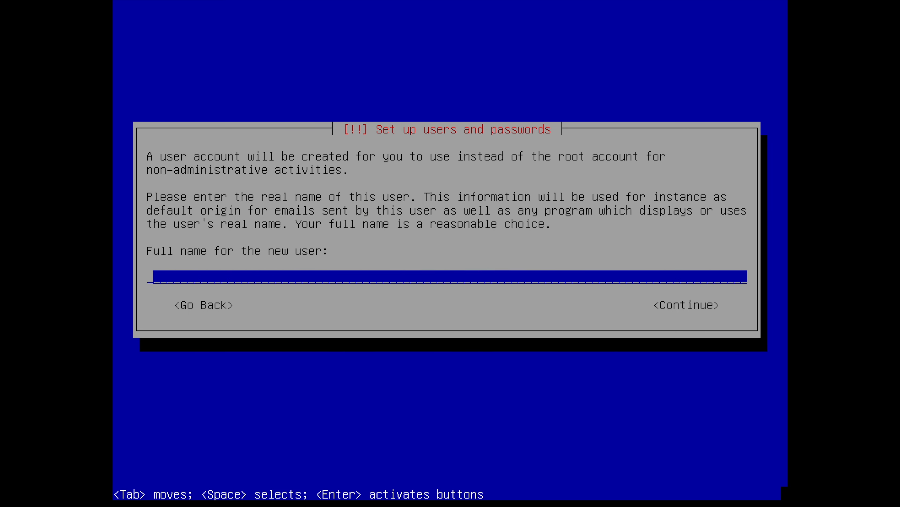
# Set up the user account by entering its name, accepting the suggested username, and entering and verifying the account password
pyautogui.write('zexa')
pyautogui.press('Return')
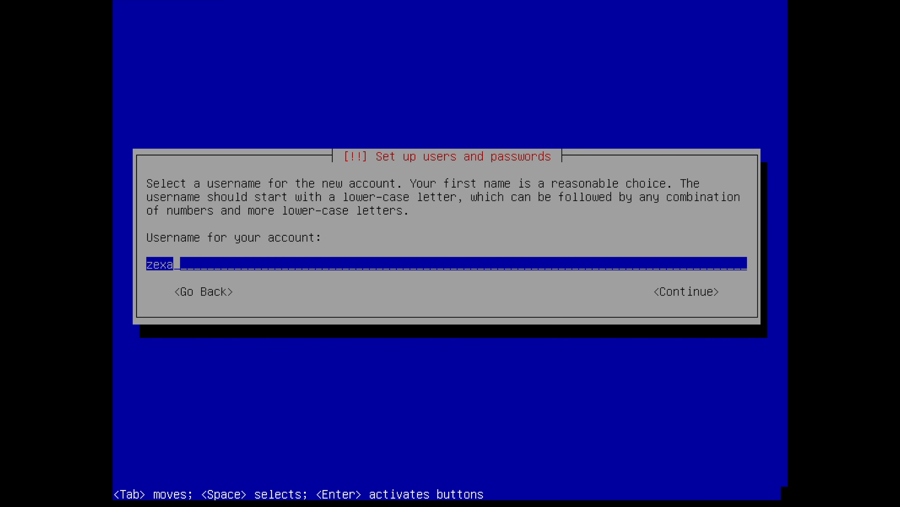
pyautogui.press('Return')
pyautogui.press('Return')
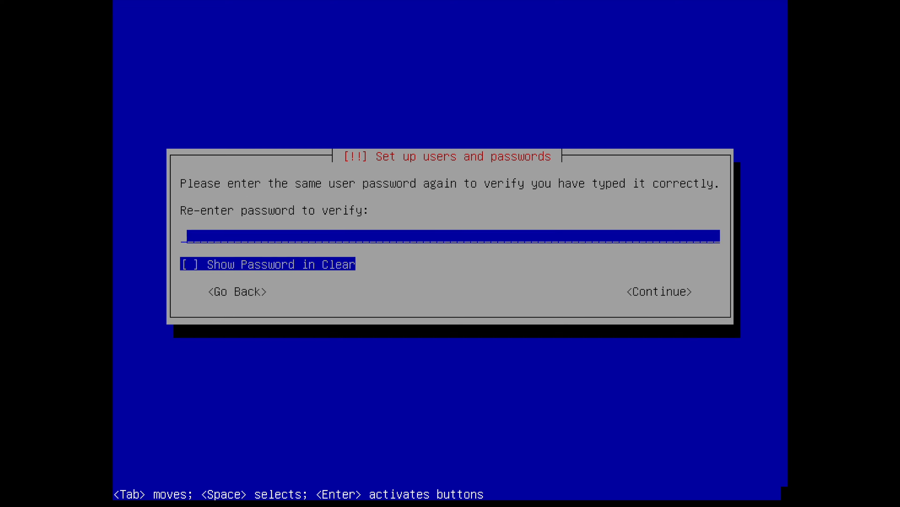
pyautogui.press('Return')
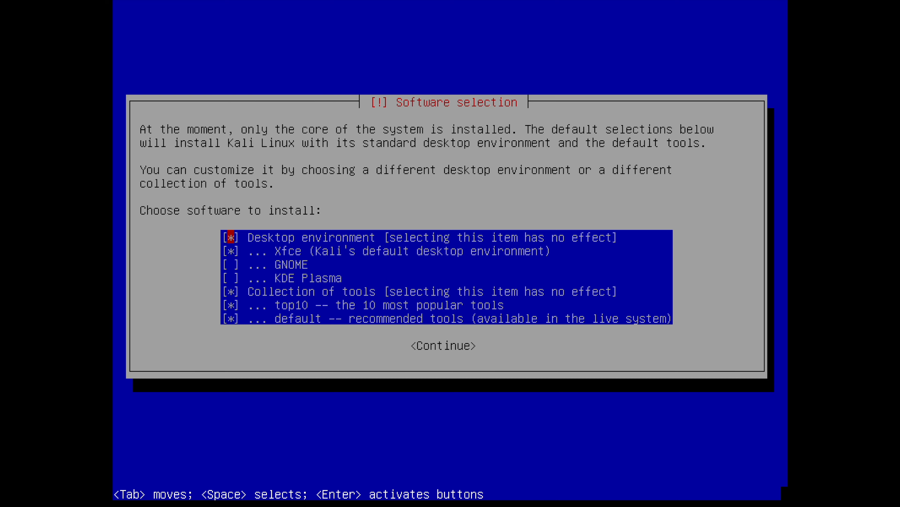
# Install the default software selection with the Xfce desktop and the top10 and default tool collections
pyautogui.press('Down')
pyautogui.press('Down')
pyautogui.press('Down')
pyautogui.press('Tab')
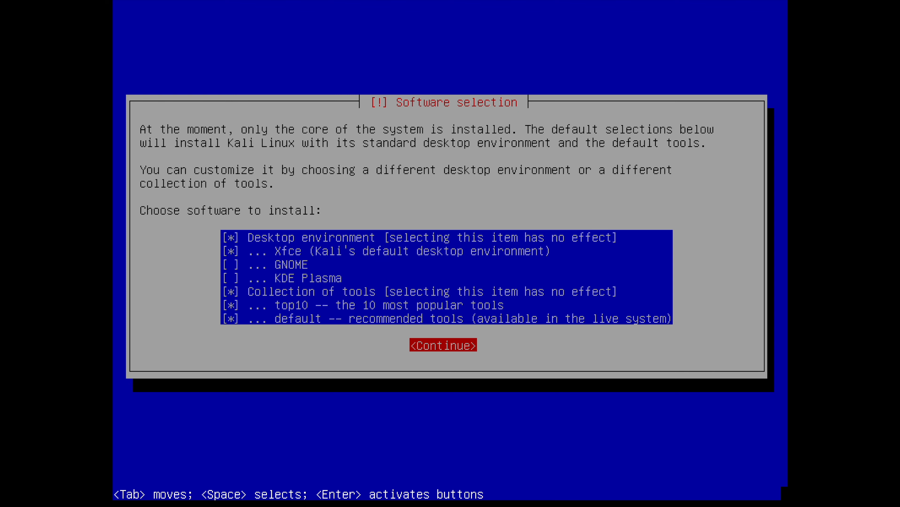
pyautogui.press('Return')
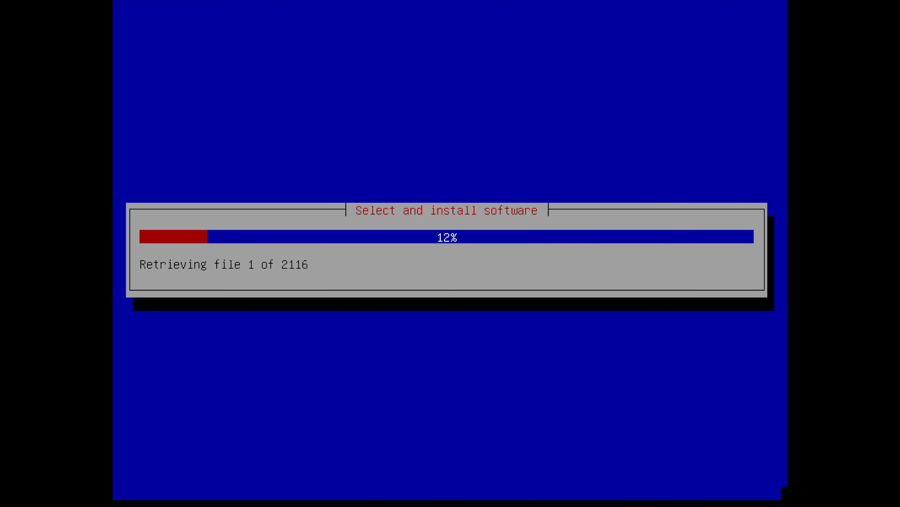